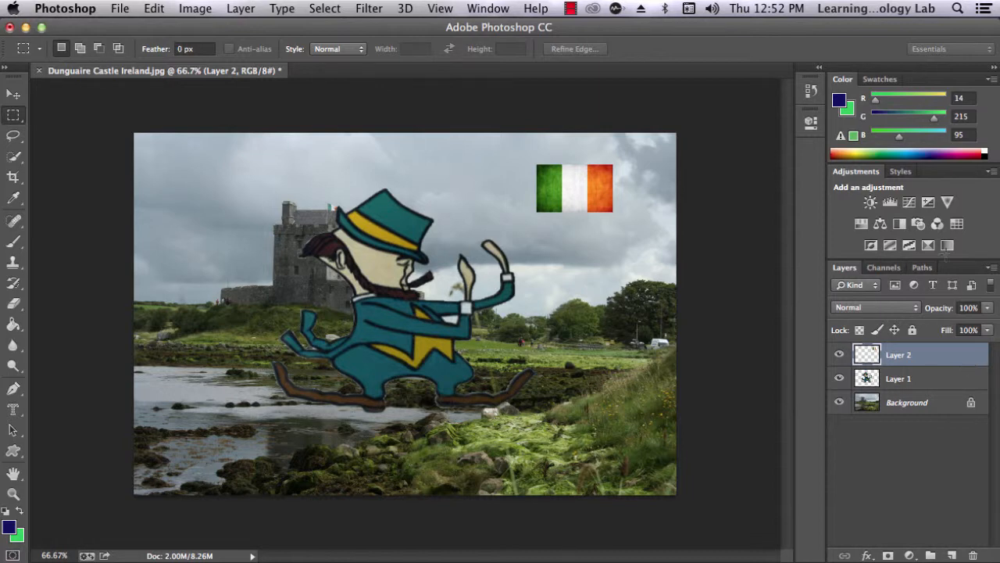
- Free-transform the flag layer, scaling it up to cover the whole leprechaun, and commit
left_click(154, 8)
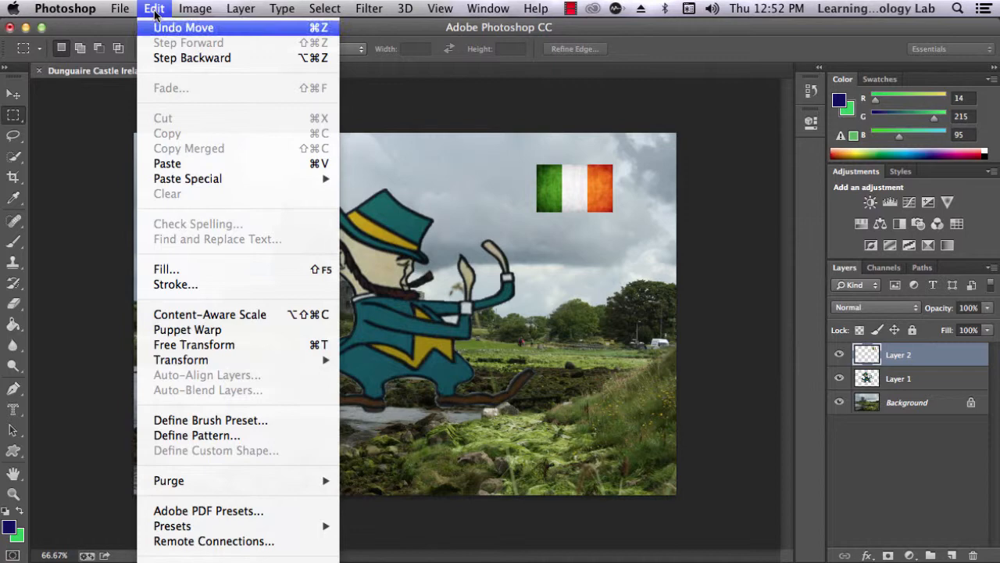
left_click(194, 345)
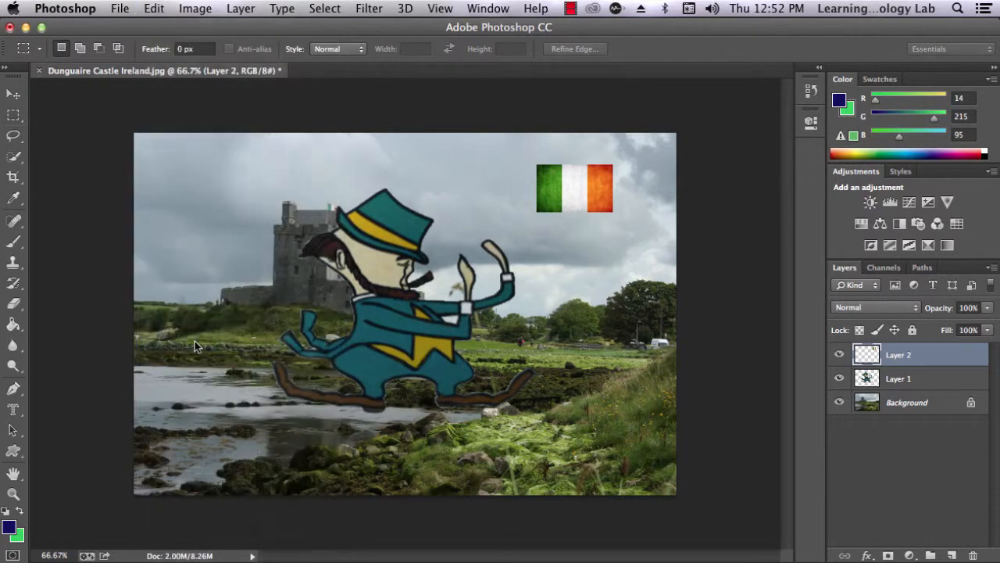
mouse_move(575, 187)
left_mouse_down()
mouse_move(358, 226)
mouse_move(290, 202)
mouse_move(560, 420)
left_mouse_up()
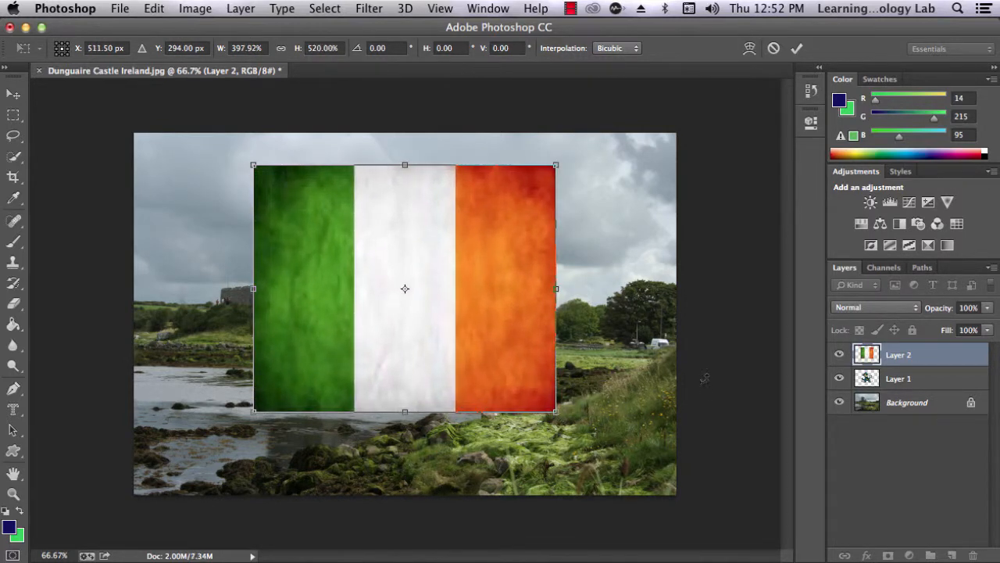
left_click(797, 48)
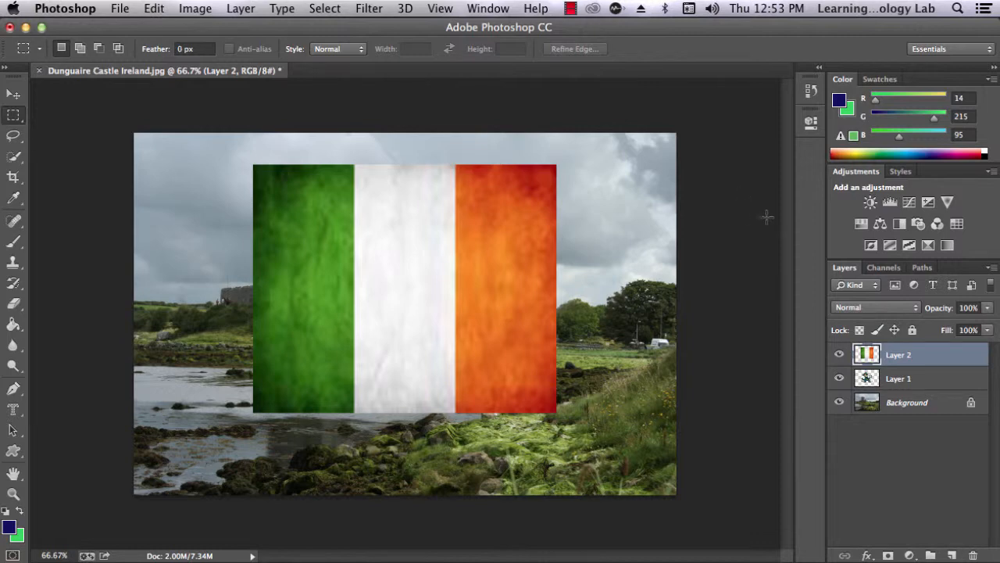
- Create a clipping mask on Layer 2 so the flag fills only the leprechaun's silhouette
right_click(931, 357)
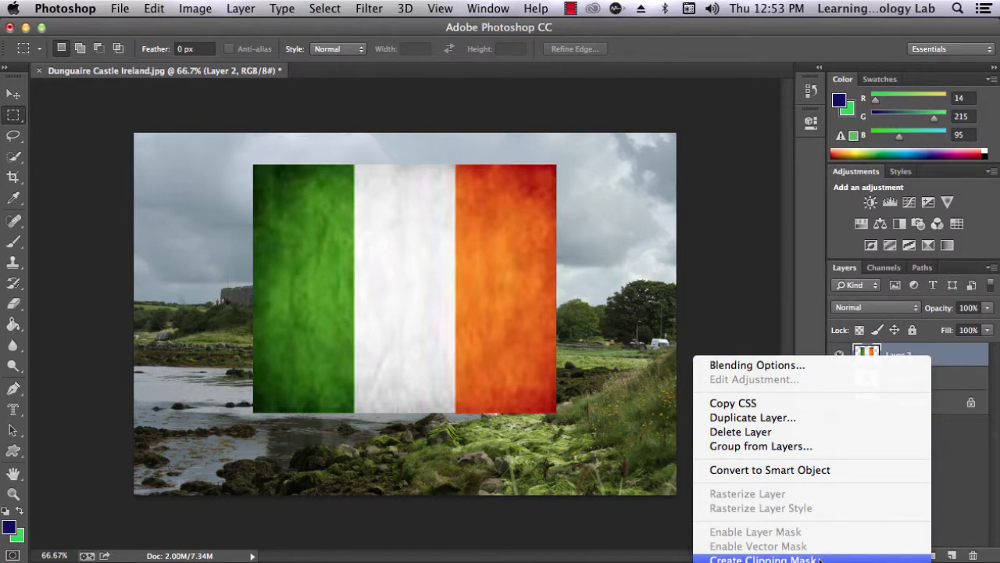
left_click(820, 560)
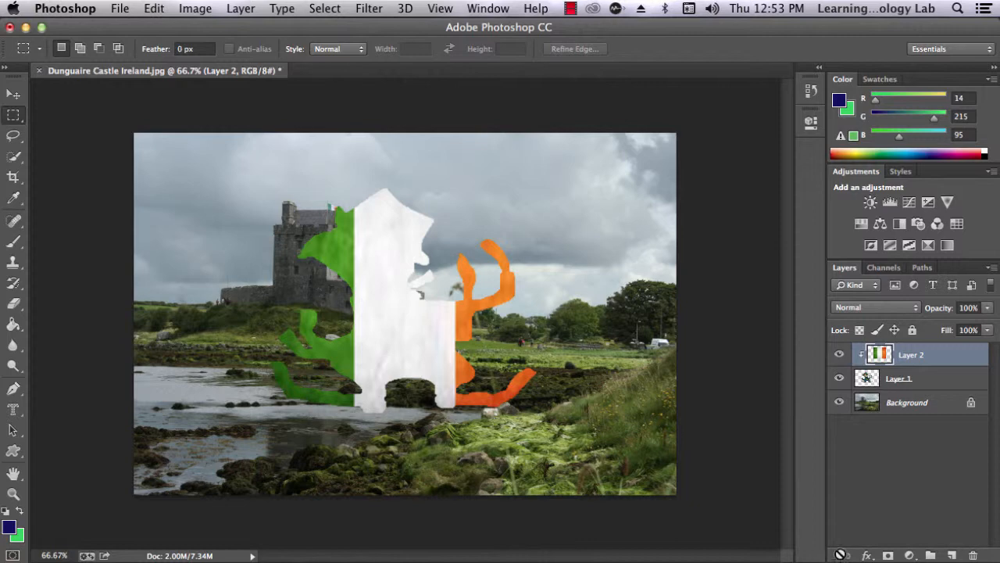
right_click(958, 355)
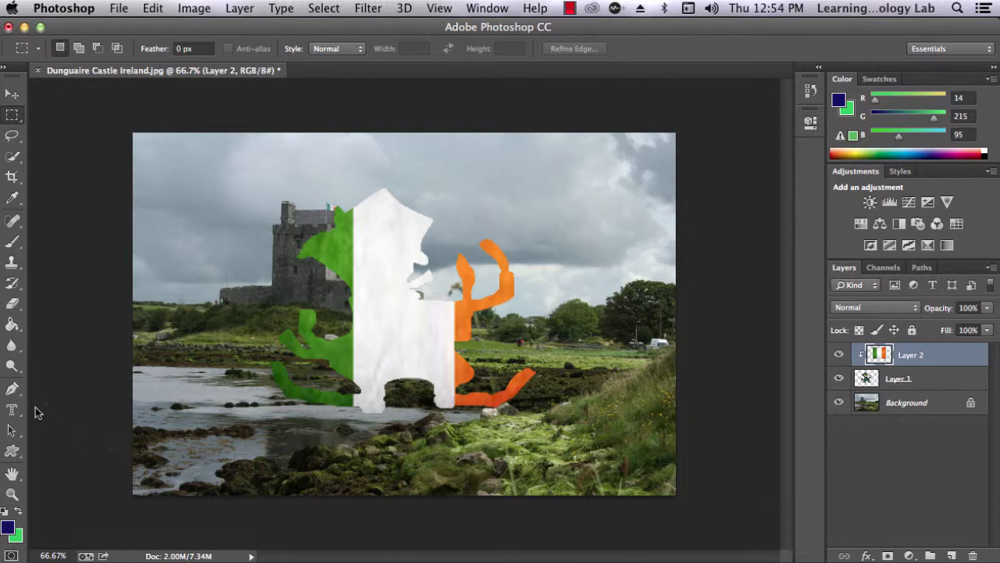
- Start a Horizontal Type Mask text box across the leprechaun's middle for the word IRISH
left_click(12, 410)
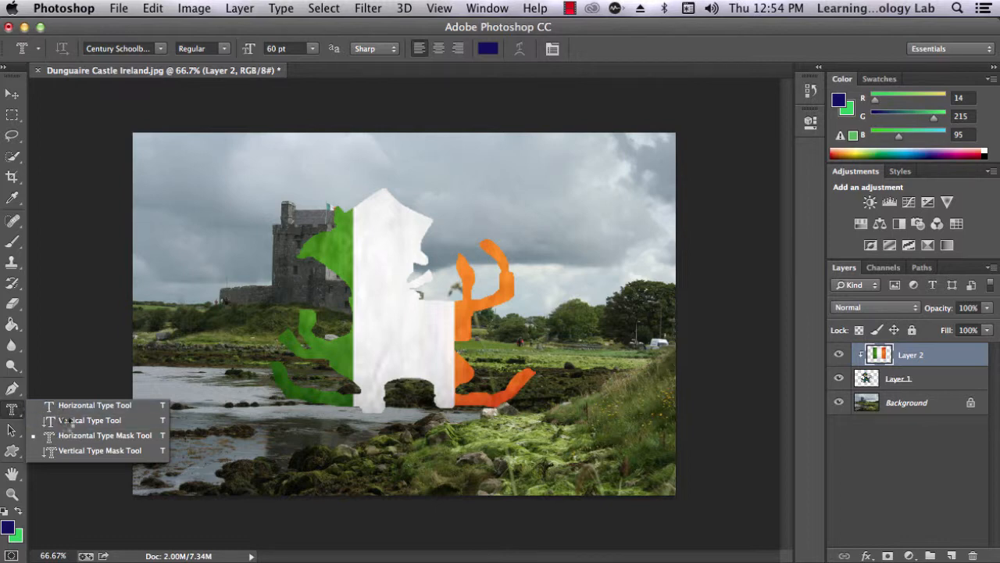
left_click(94, 405)
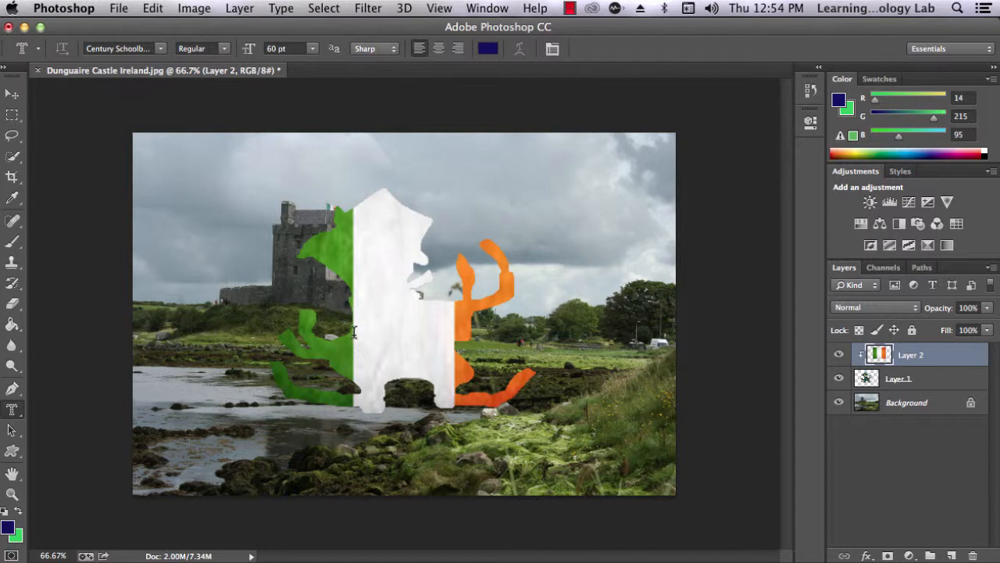
left_click_drag(353, 336, 452, 369)
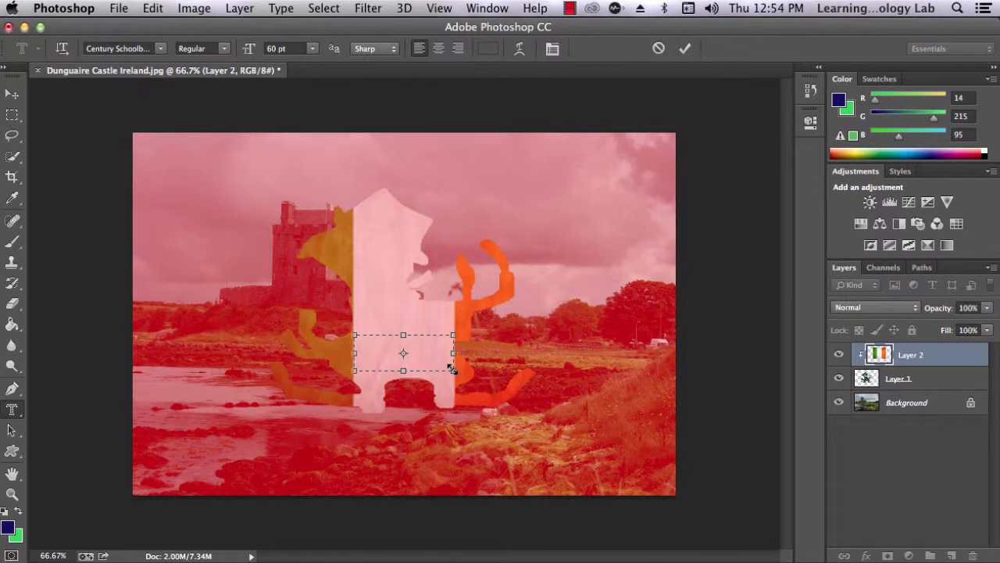
type("IRISH")
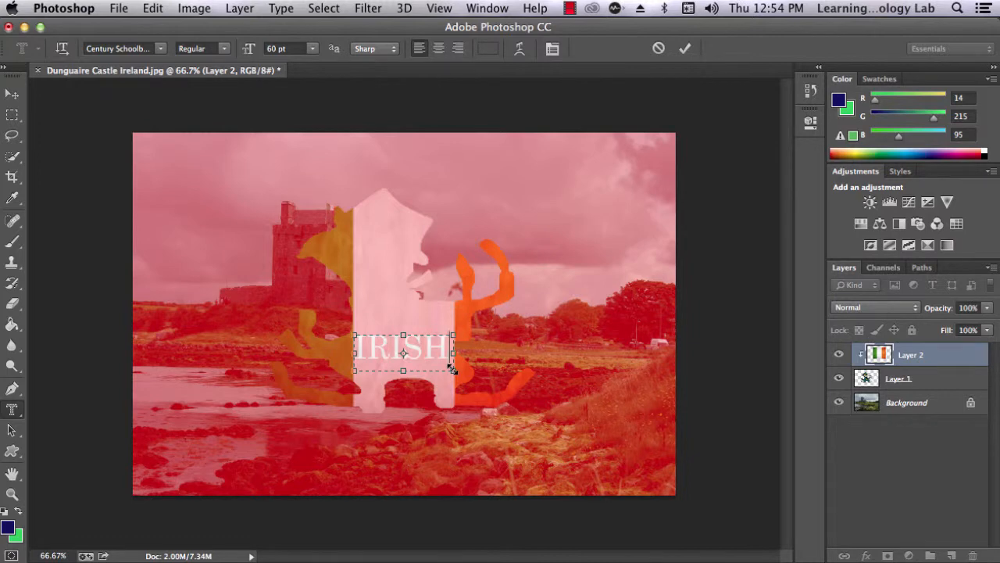
- Commit IRISH as a selection and clear the flag pattern inside the letters
left_click(688, 49)
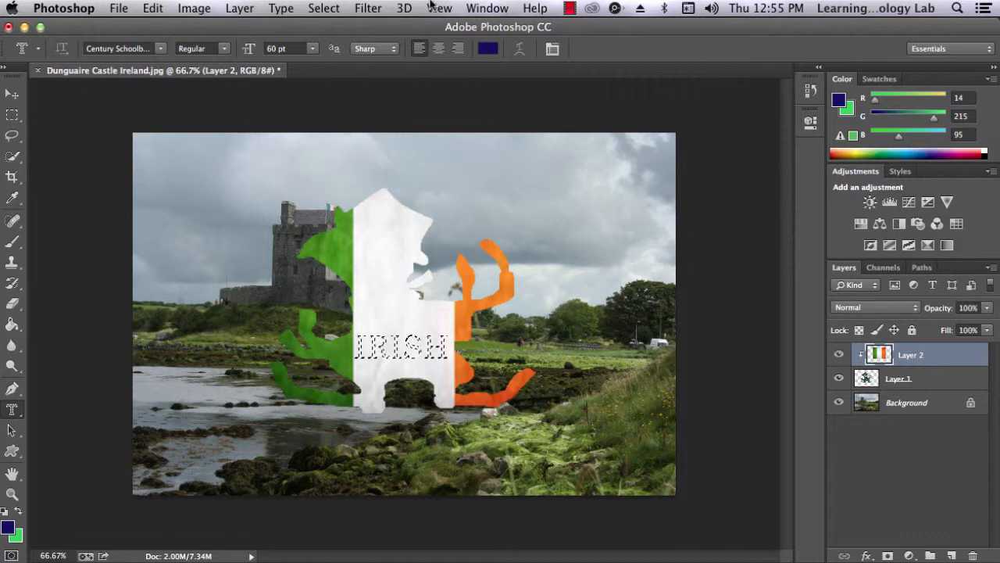
left_click(153, 9)
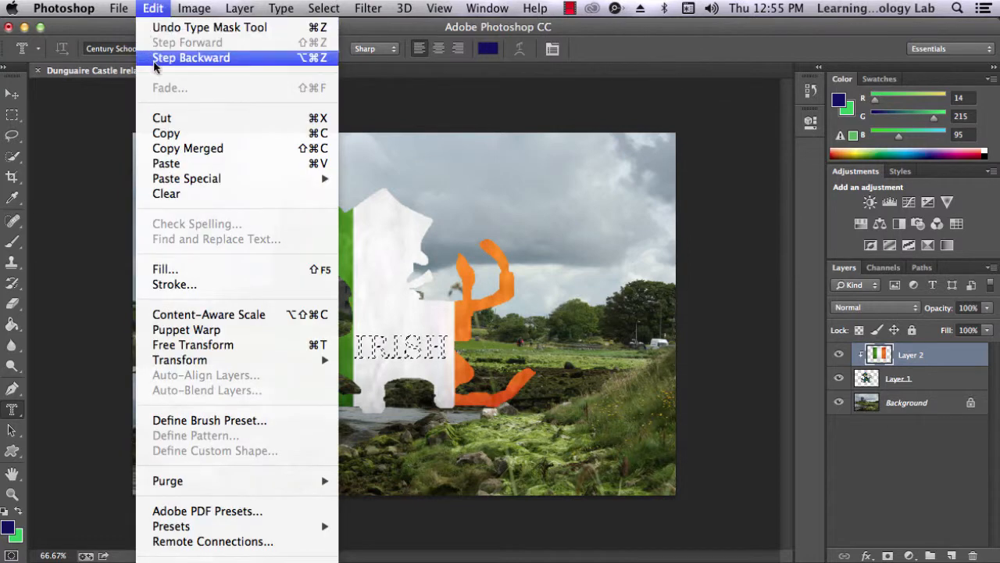
left_click(186, 194)
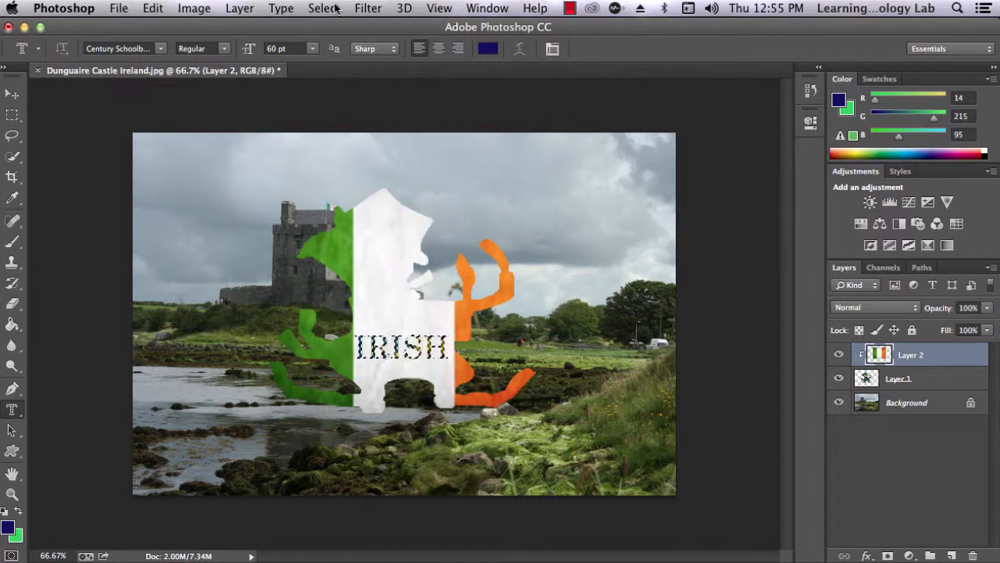
- Deselect the IRISH selection via the Select menu
left_click(323, 8)
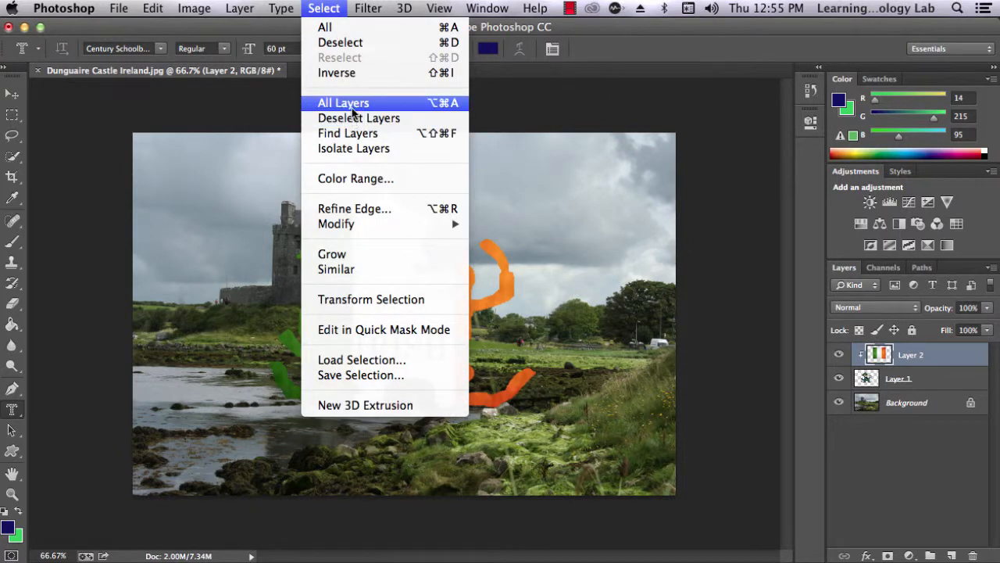